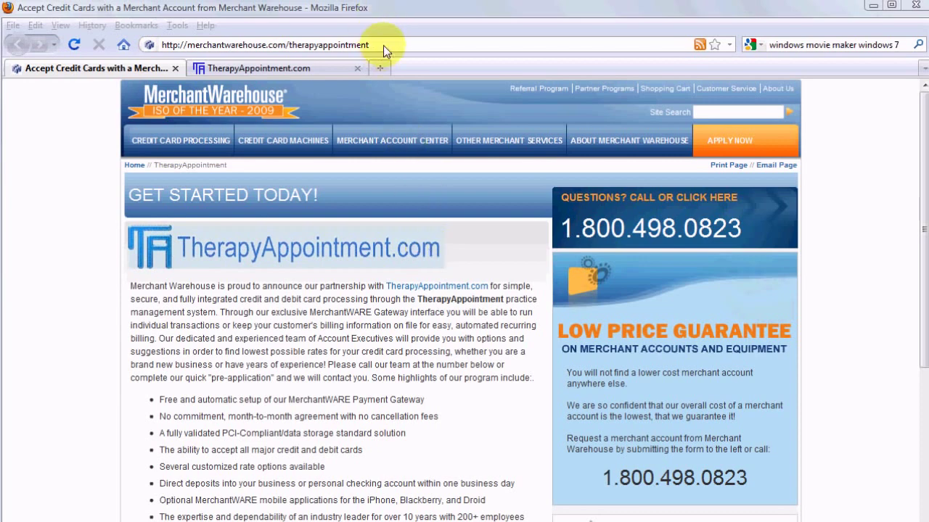
View the merchantwarehouse.com/therapyappointment page in Firefox and scroll down to its form.
left_click_drag(383, 45, 201, 49)
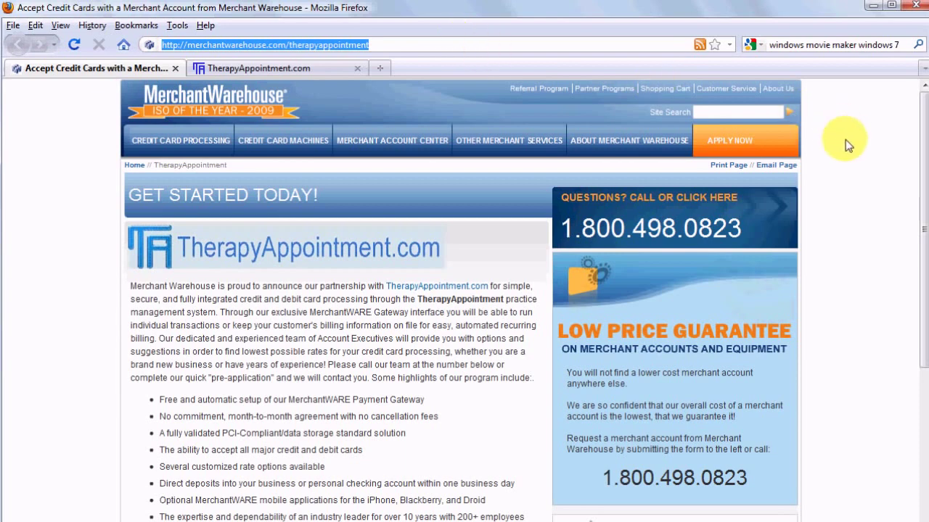
left_click_drag(923, 165, 927, 417)
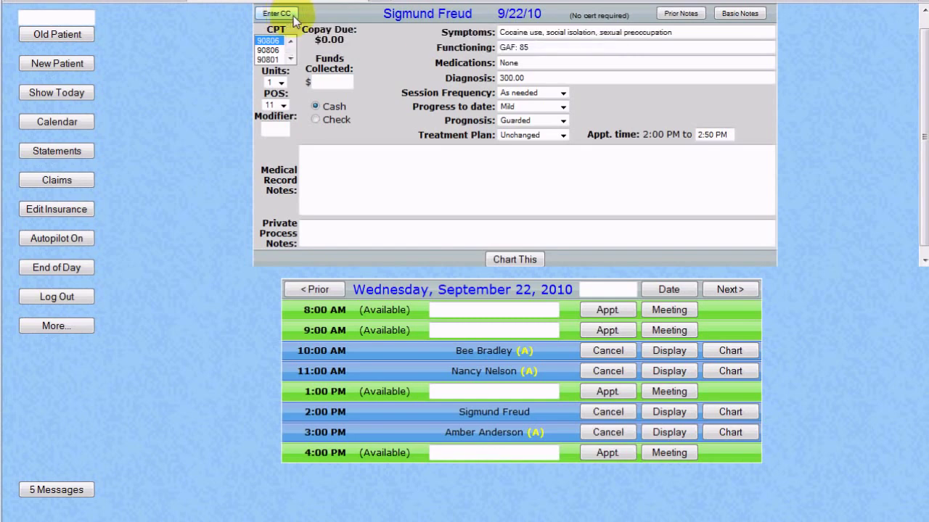
Key in a $.45 card charge with the cardholder's name, billing street address and zip code.
left_click(276, 14)
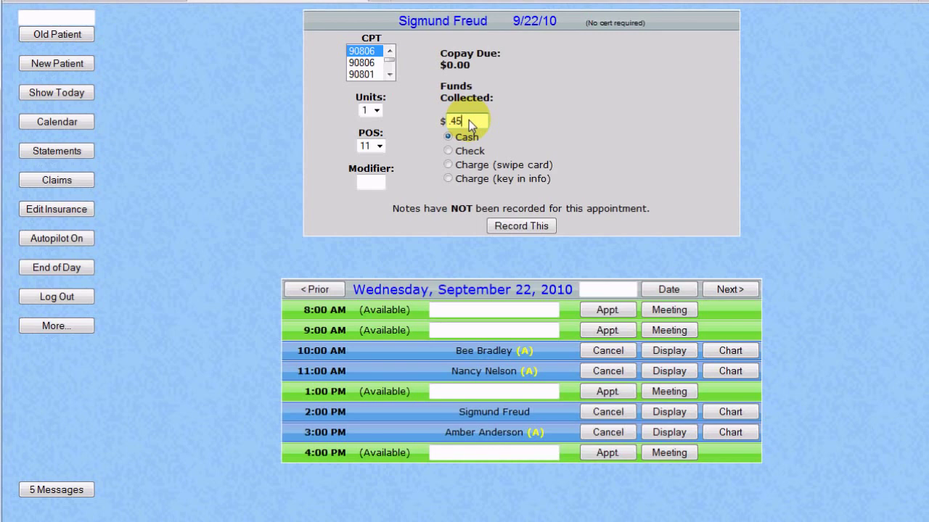
left_click(447, 180)
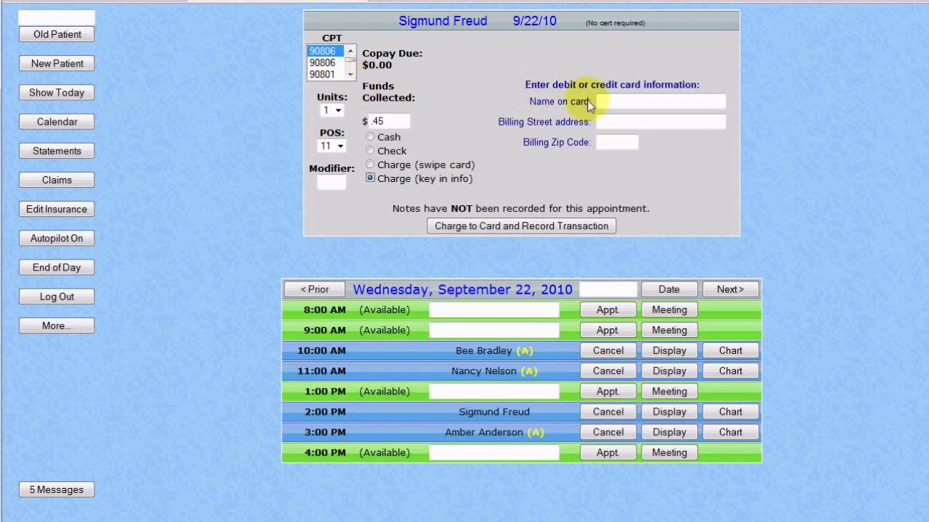
left_click(621, 103)
type("Dr. Freu")
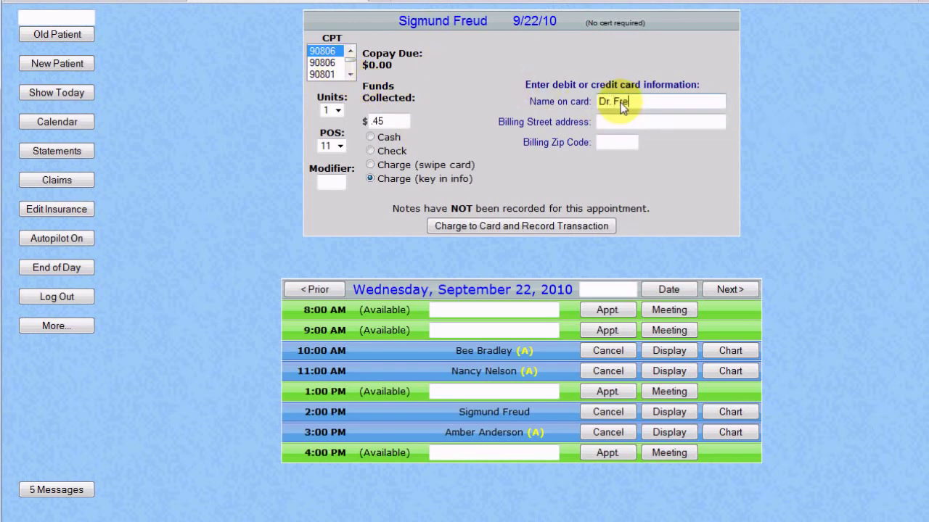
type("d")
key("Tab")
type("123 Neurosis Ln.")
key("Tab")
type("54321")
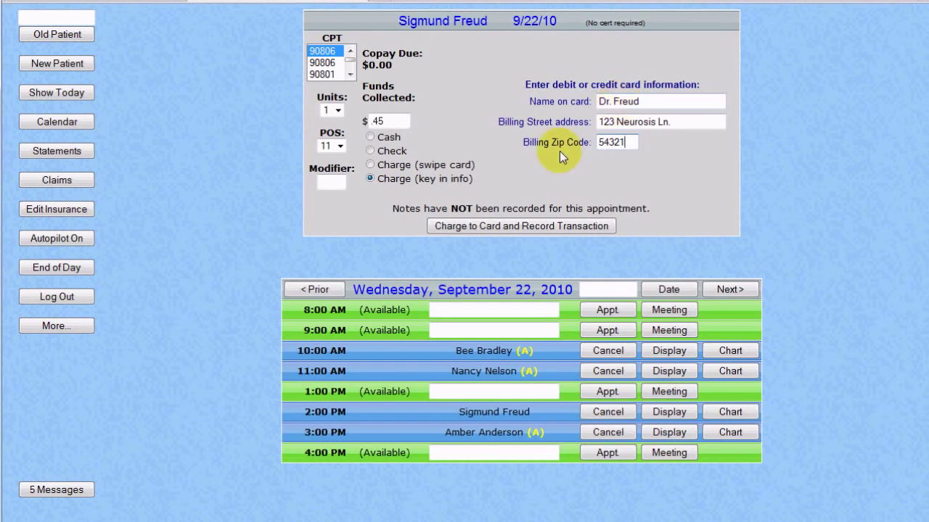
left_click(544, 226)
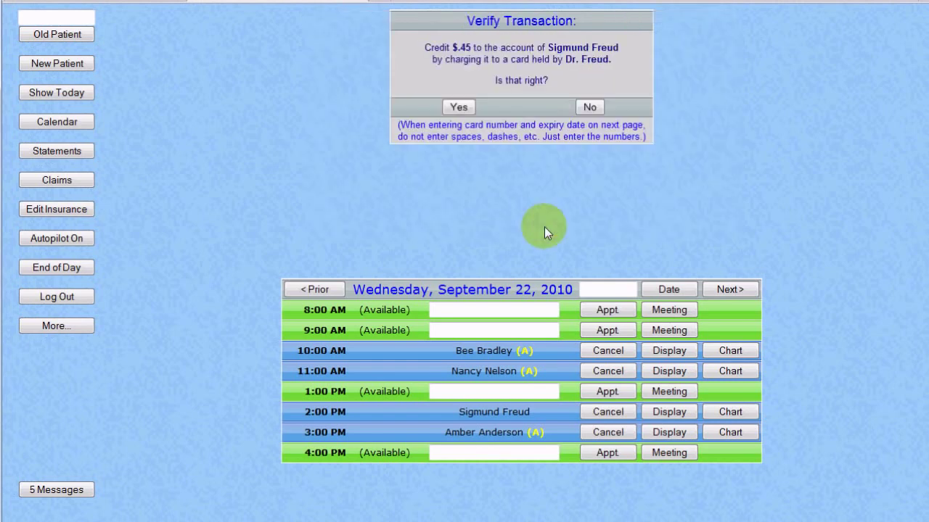
Confirm the $0.45 transaction and process it with the card number, expiry date and CVV.
left_click(459, 107)
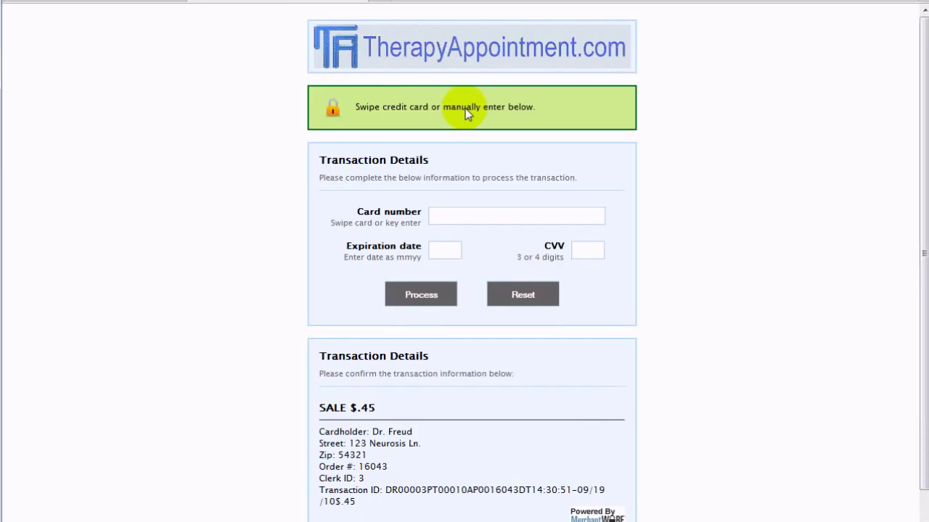
type("4012000033330026")
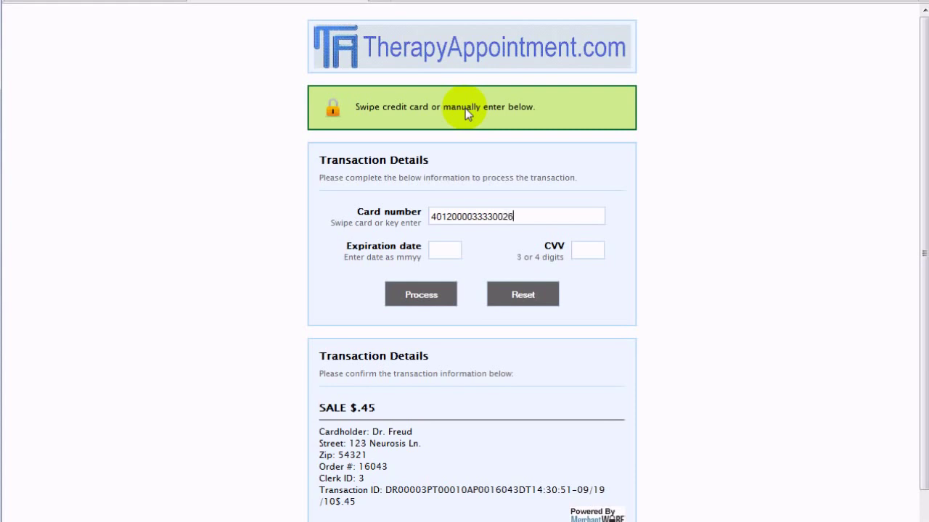
type("1212")
type("123")
left_click(424, 299)
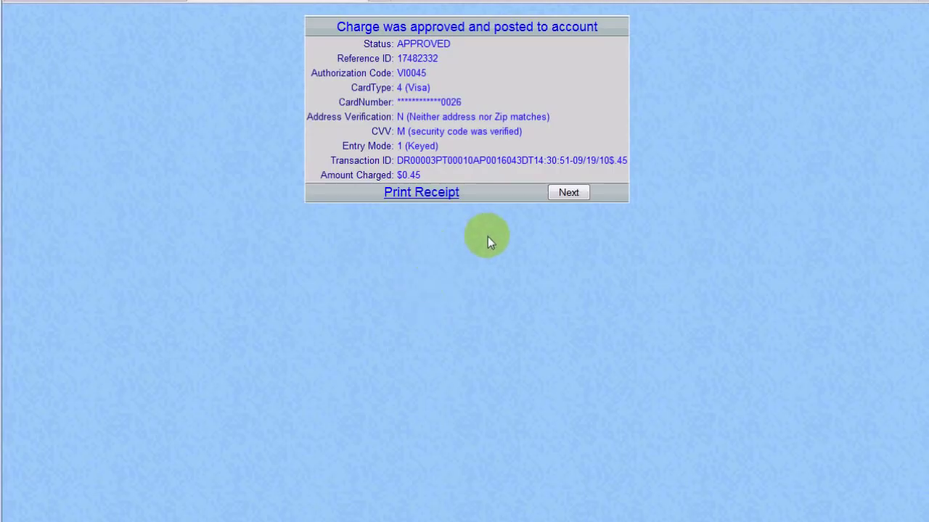
Print the receipt for the approved $0.45 charge and return to the 2:00 PM notes.
left_click(445, 194)
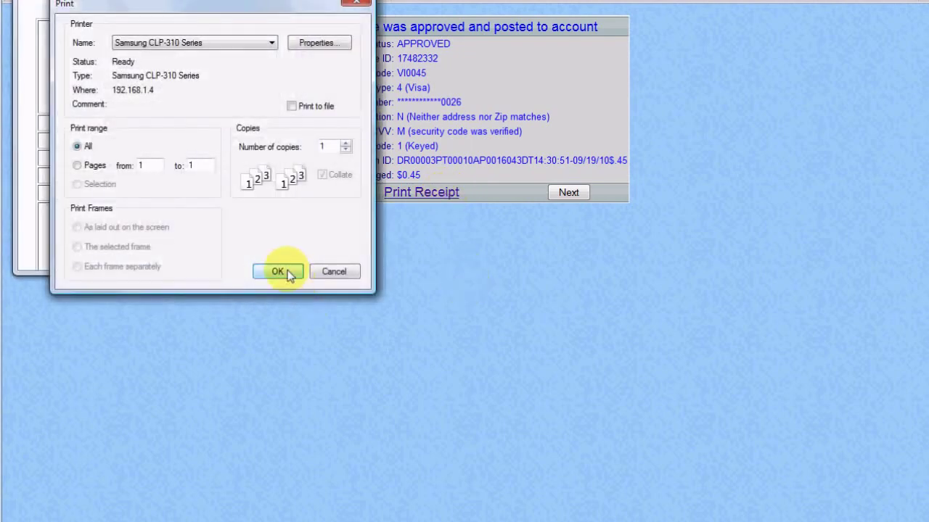
left_click(288, 273)
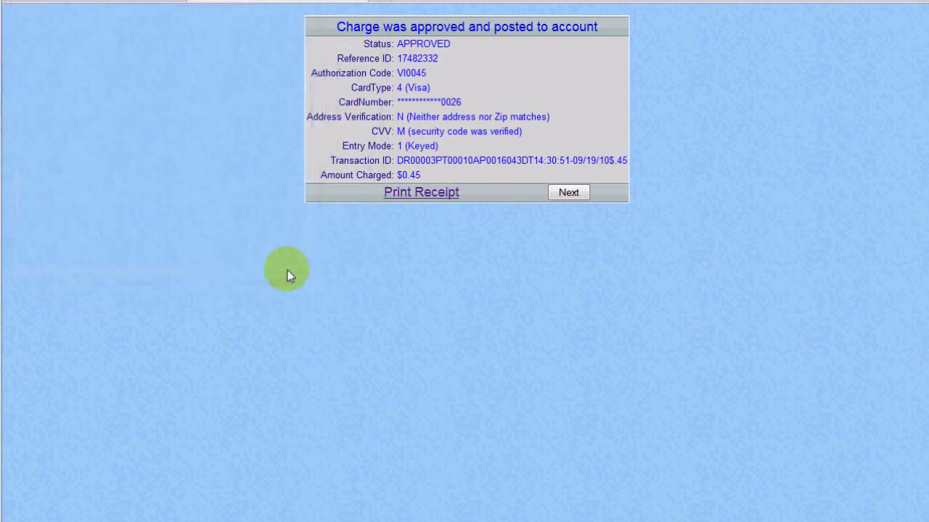
left_click(566, 192)
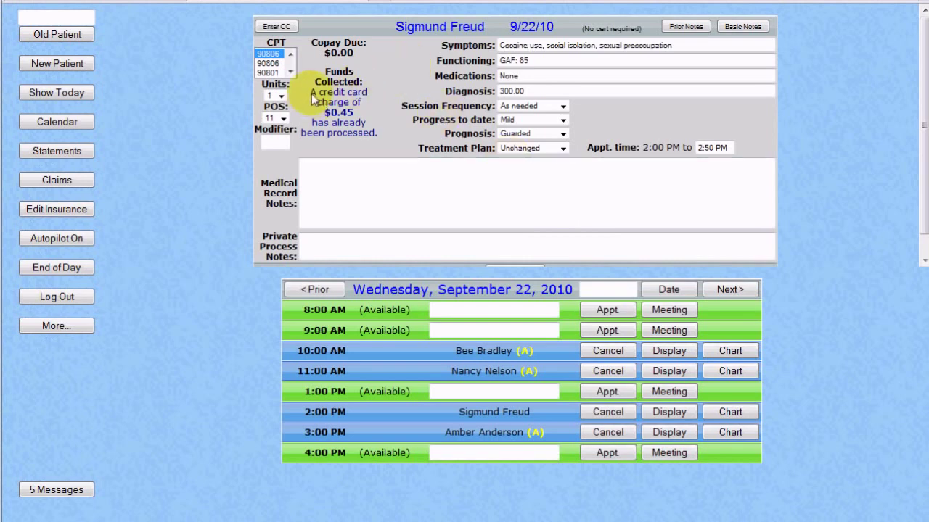
Add the note 'These are the chart notes.' and bring up the 11:00 AM patient's details.
left_click_drag(355, 102, 376, 135)
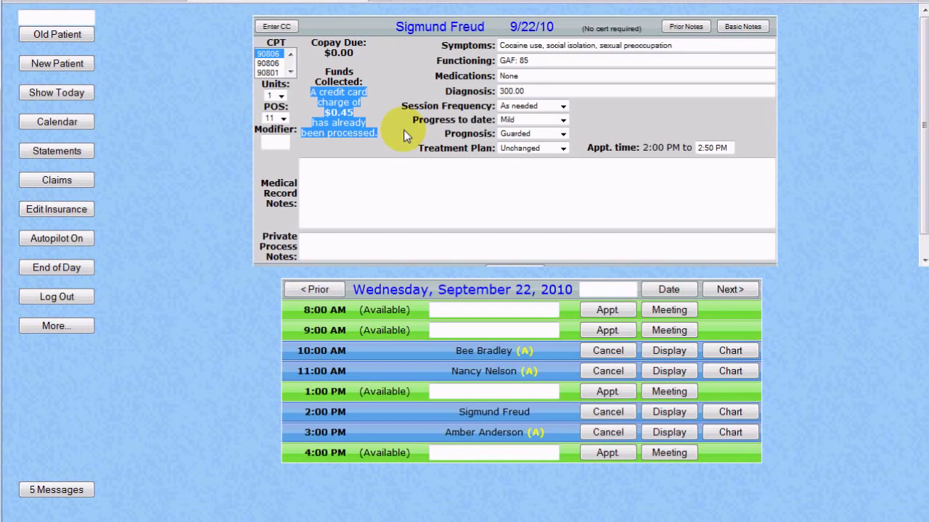
left_click(404, 168)
type("These are ")
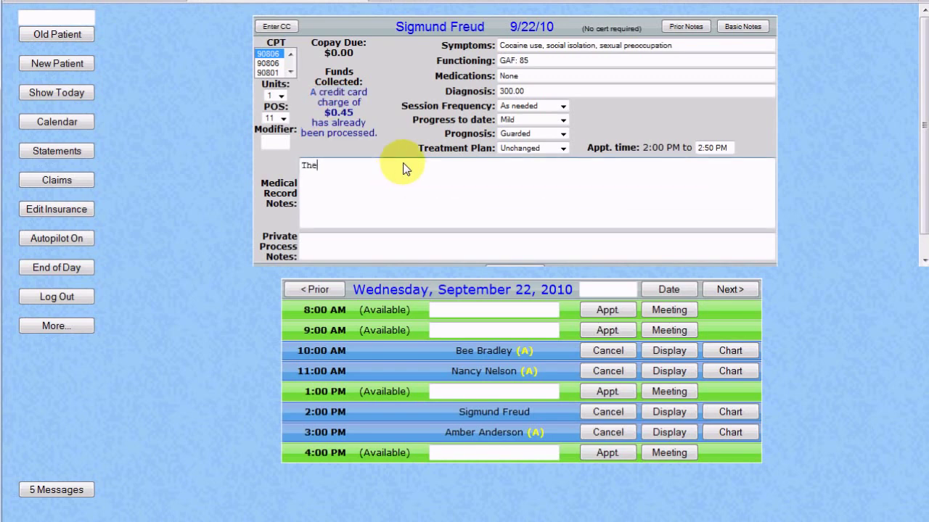
type("the chart notes.")
left_click(788, 64)
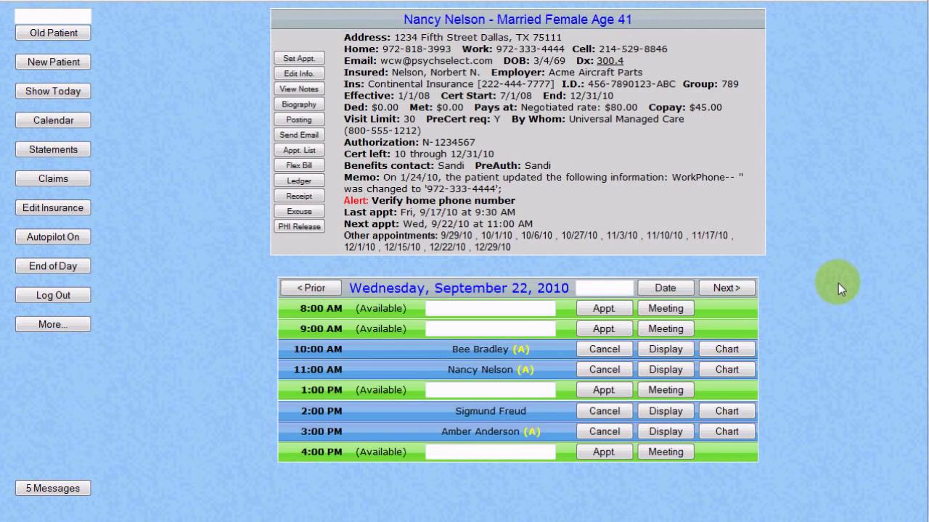
Chart the 11:00 AM session with CPT 90806, prior notes and a $.75 stored-card charge.
left_click(726, 370)
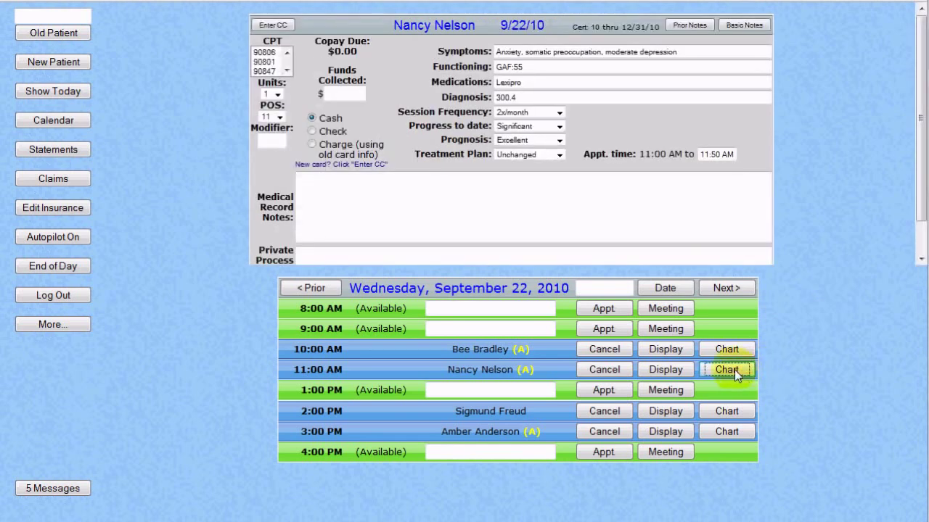
left_click(262, 53)
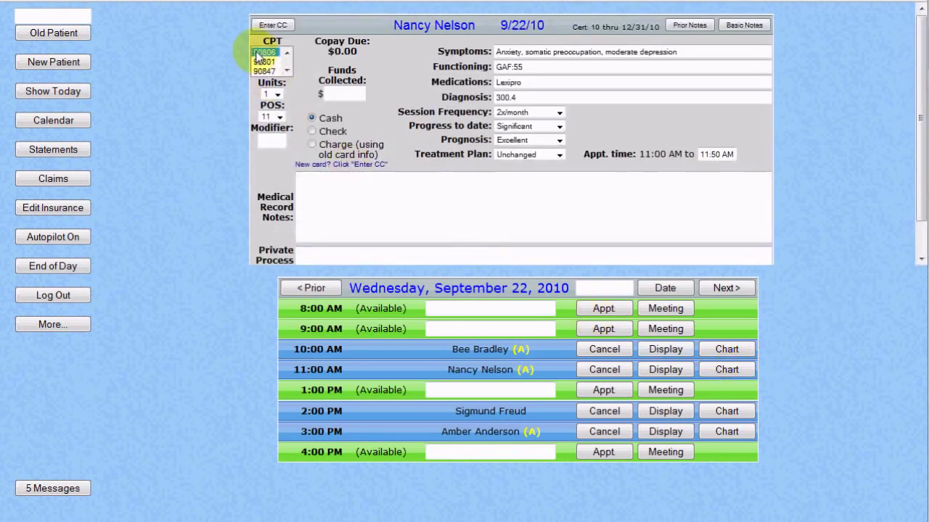
left_click(337, 94)
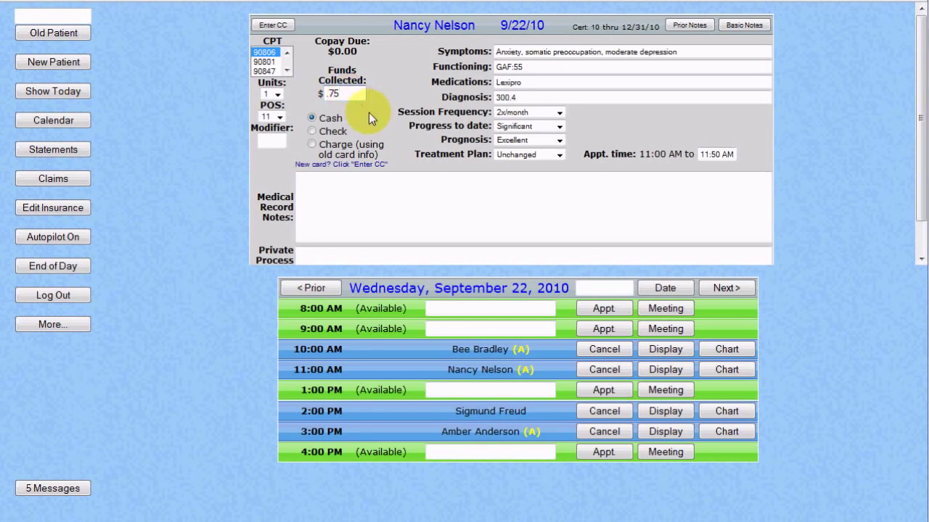
left_click(312, 144)
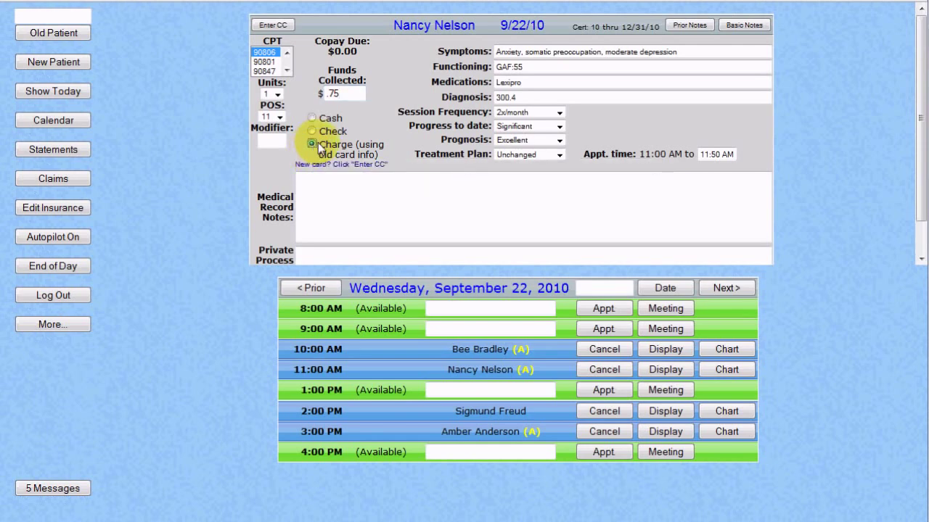
left_click(682, 26)
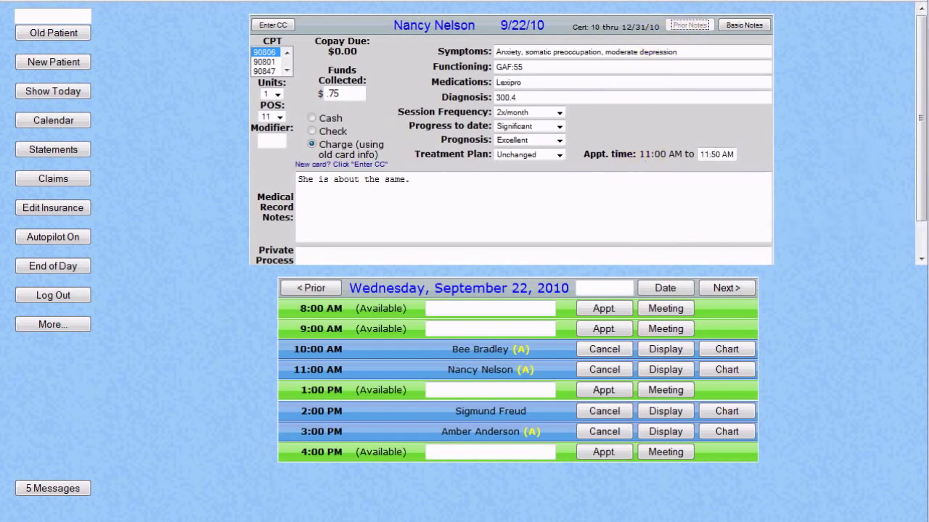
left_click_drag(918, 191, 923, 239)
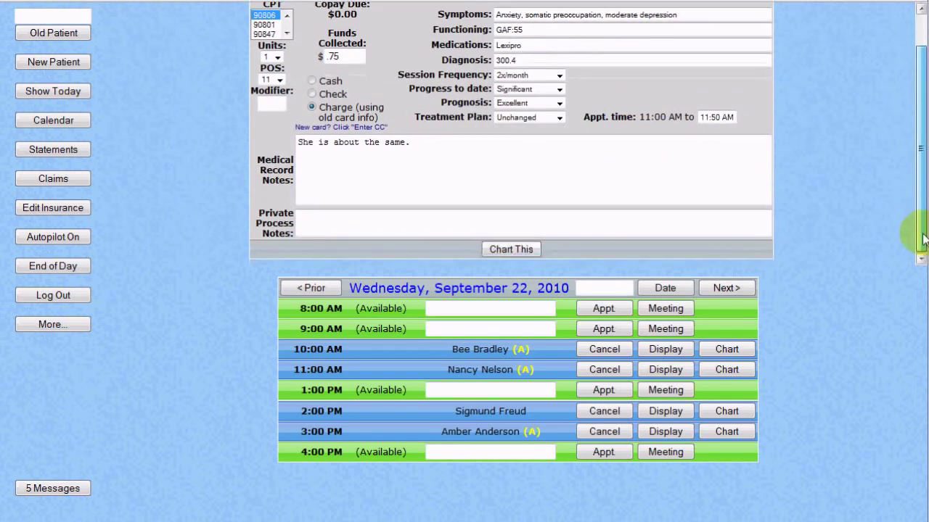
left_click(517, 248)
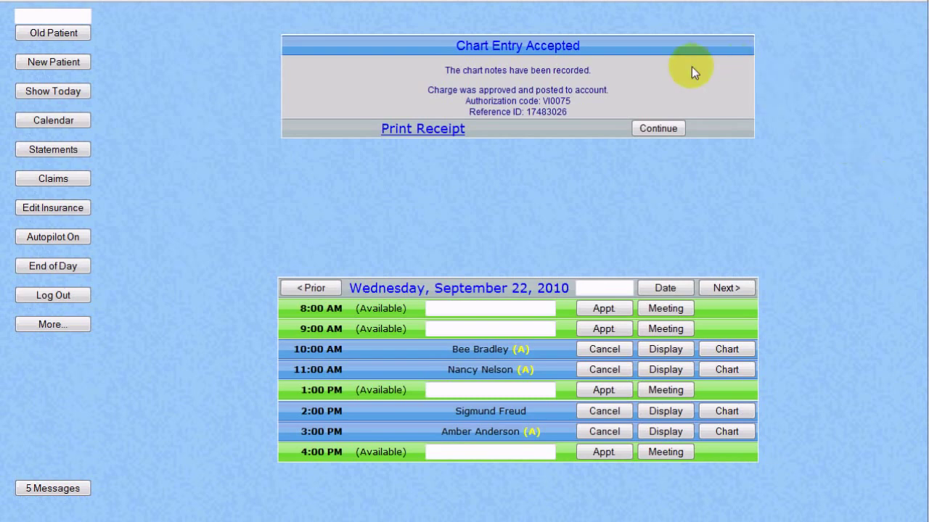
Dismiss the Chart Entry Accepted confirmation to return to the 11:00 AM patient's summary.
left_click_drag(586, 71, 452, 73)
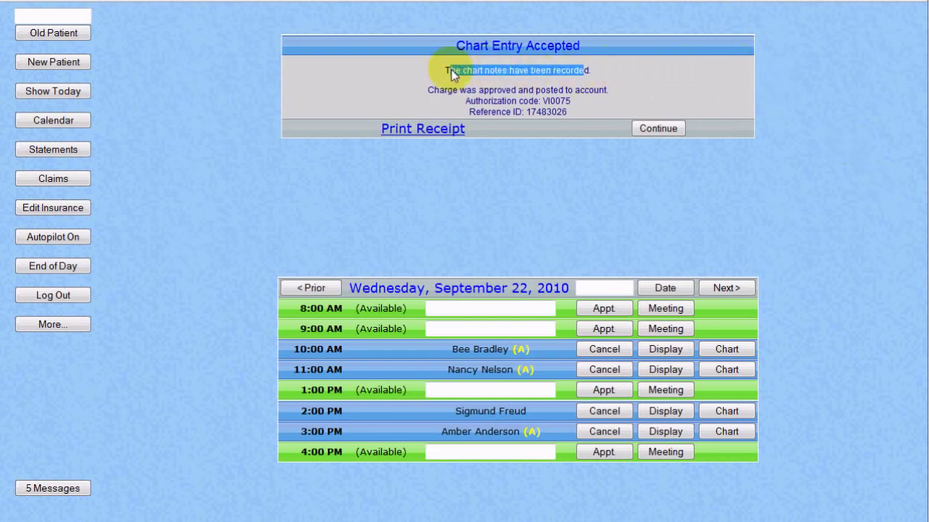
left_click(658, 85)
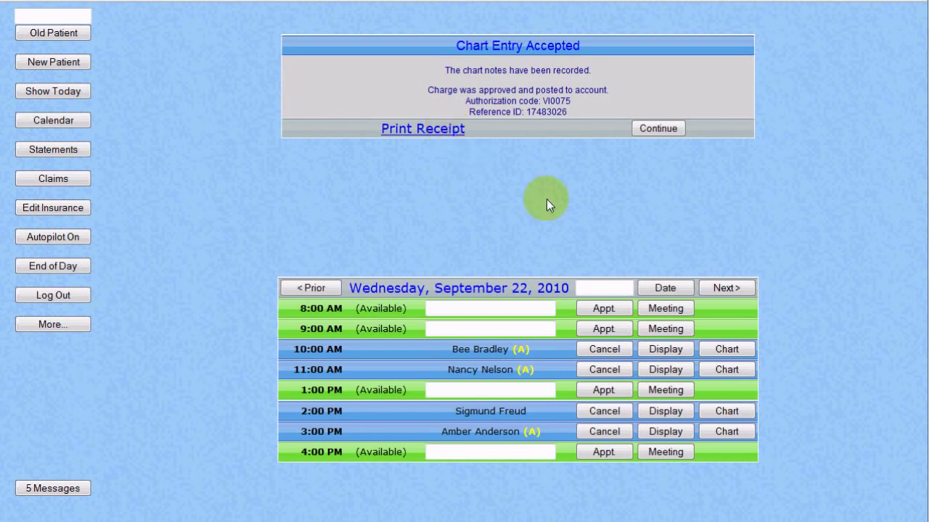
left_click(674, 127)
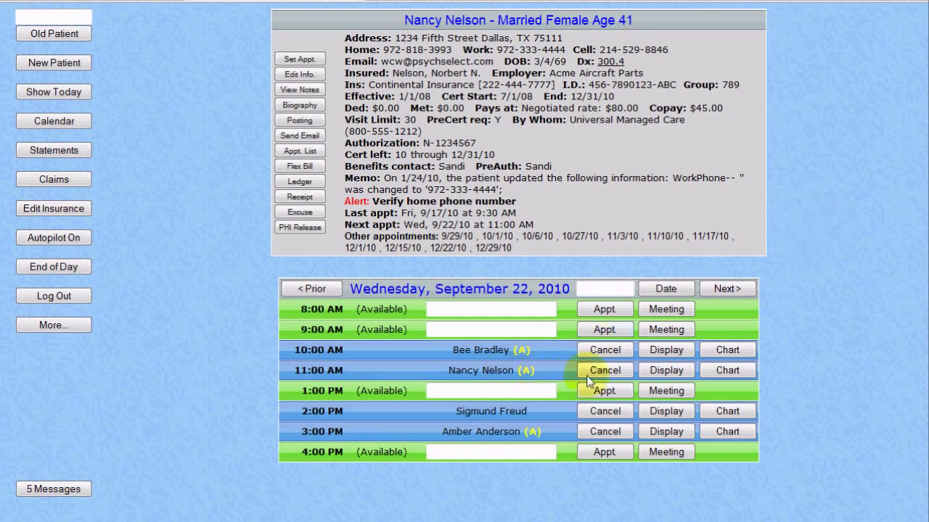
Open the posting ledger and view the 9/22/10 transaction details with the $0.75 card payment.
left_click(663, 370)
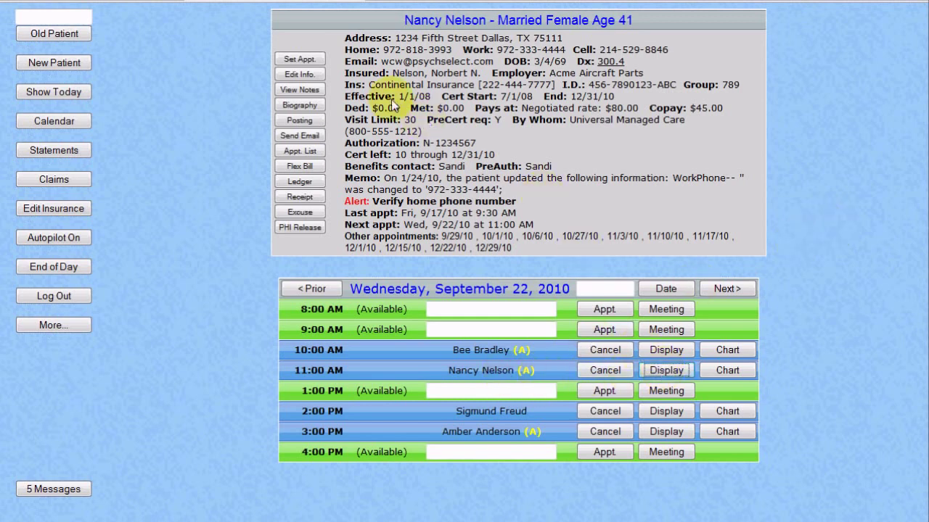
left_click(311, 124)
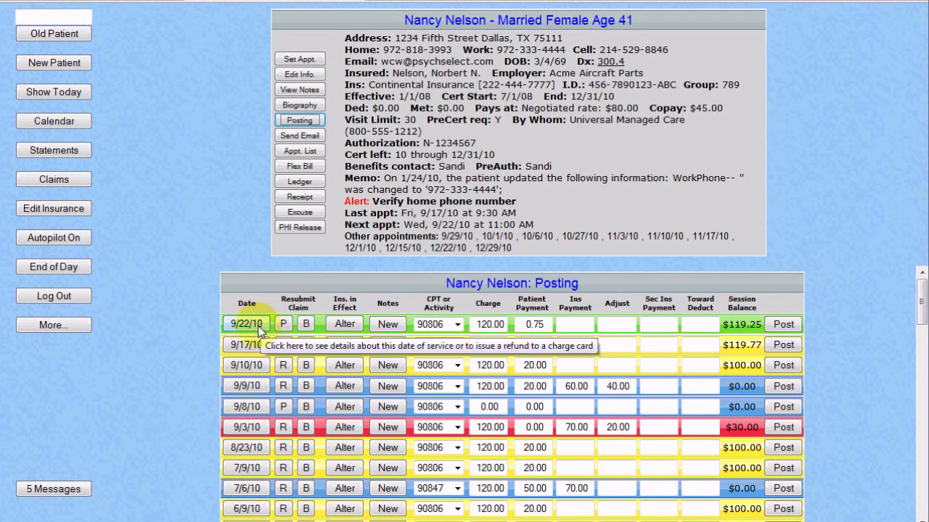
left_click(247, 324)
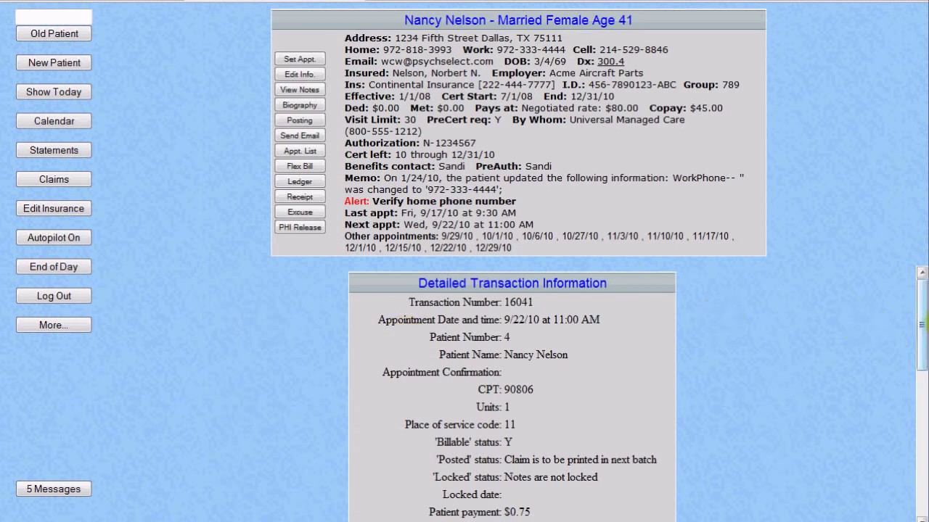
left_click_drag(925, 311, 922, 359)
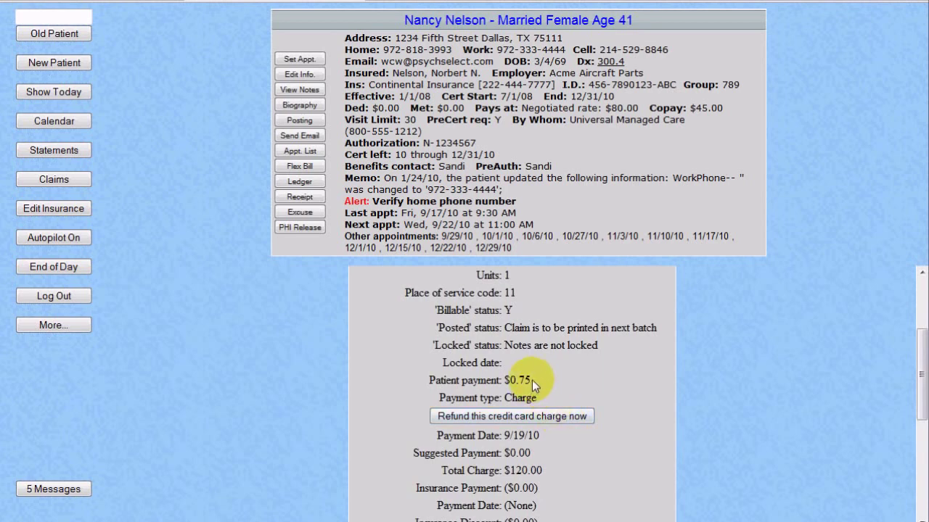
Refund the $0.75 card charge from 9/22/10 and close the approval notice.
left_click(545, 418)
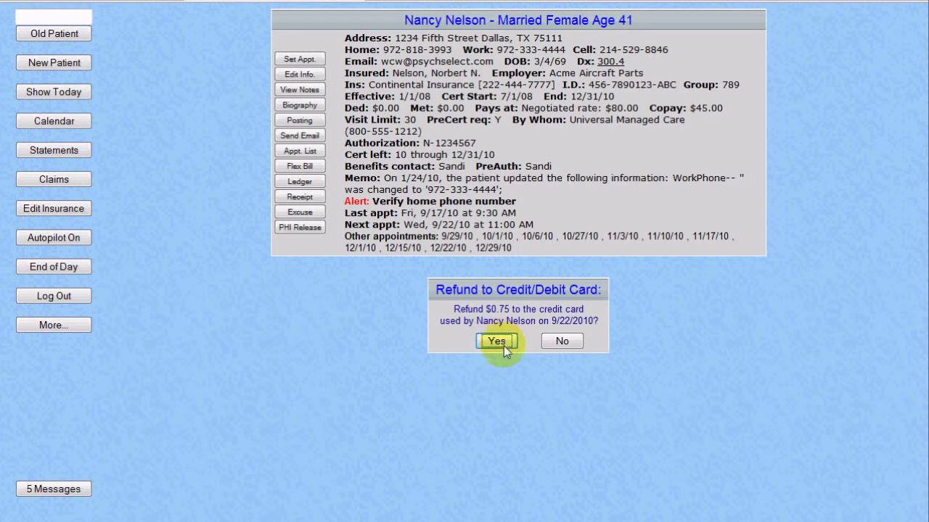
key("Return")
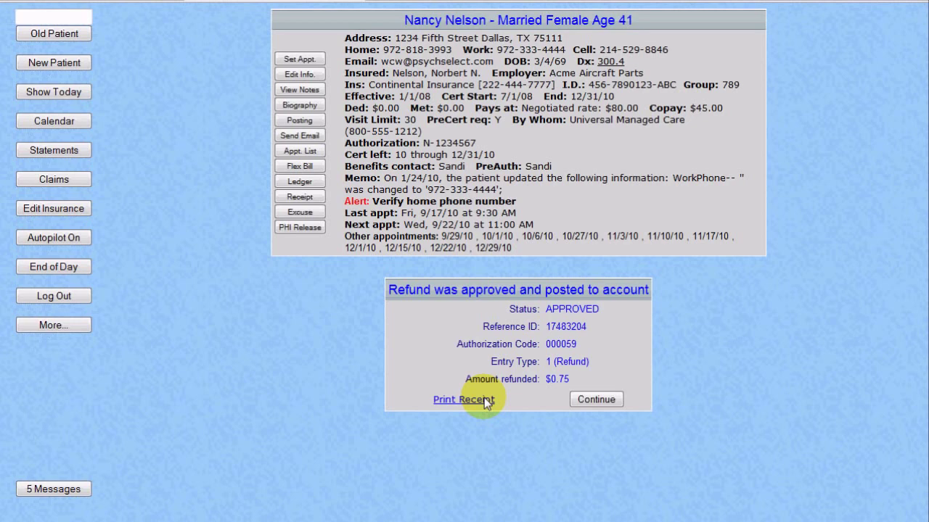
left_click(590, 401)
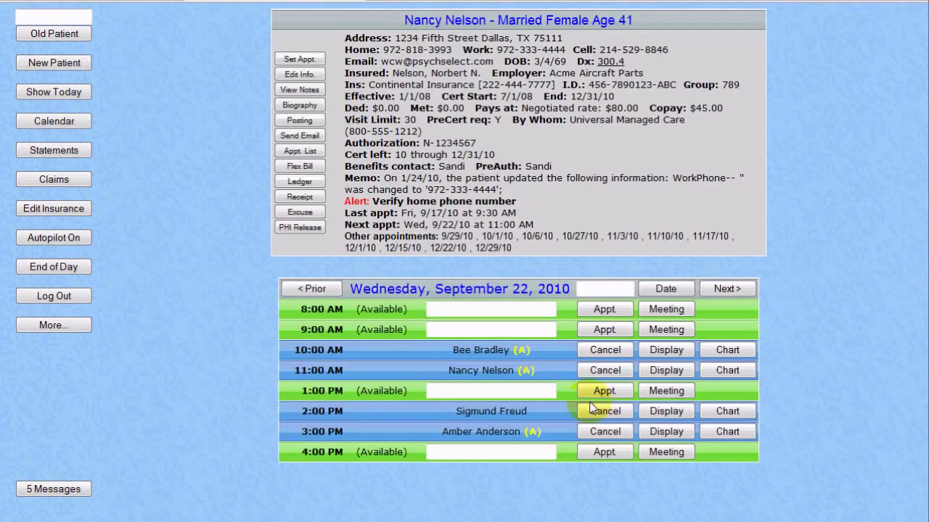
Reopen the posting ledger and scroll to its totals showing the $3,177.77 balance.
left_click(313, 124)
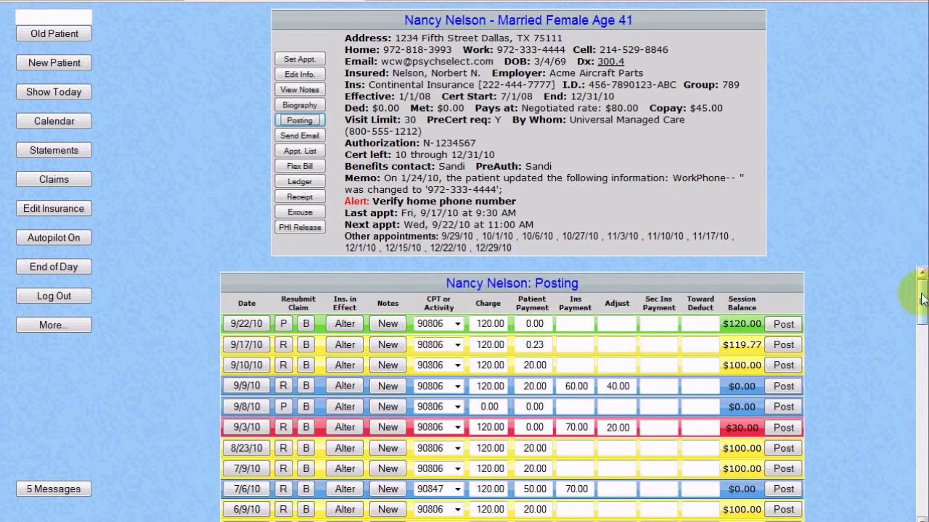
left_click_drag(923, 299, 921, 497)
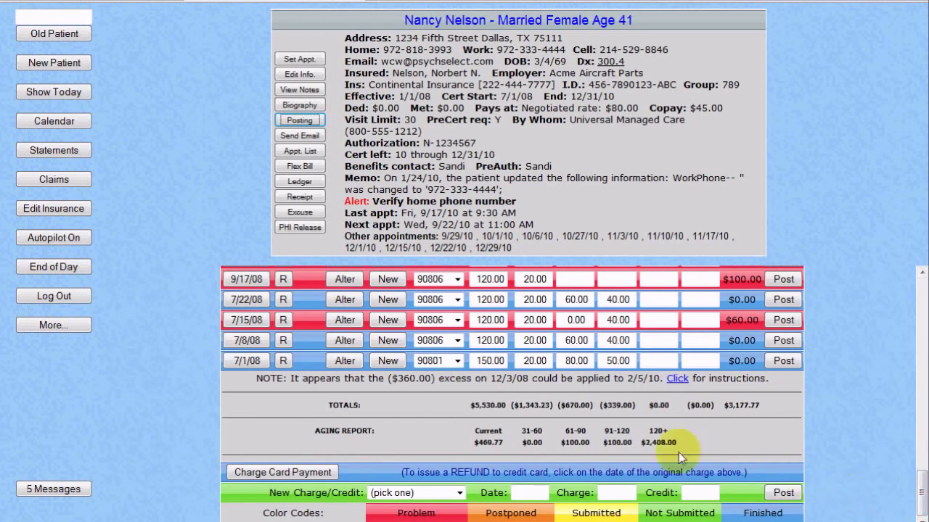
Submit a $23.60 card payment against the patient's stored card information.
left_click(318, 476)
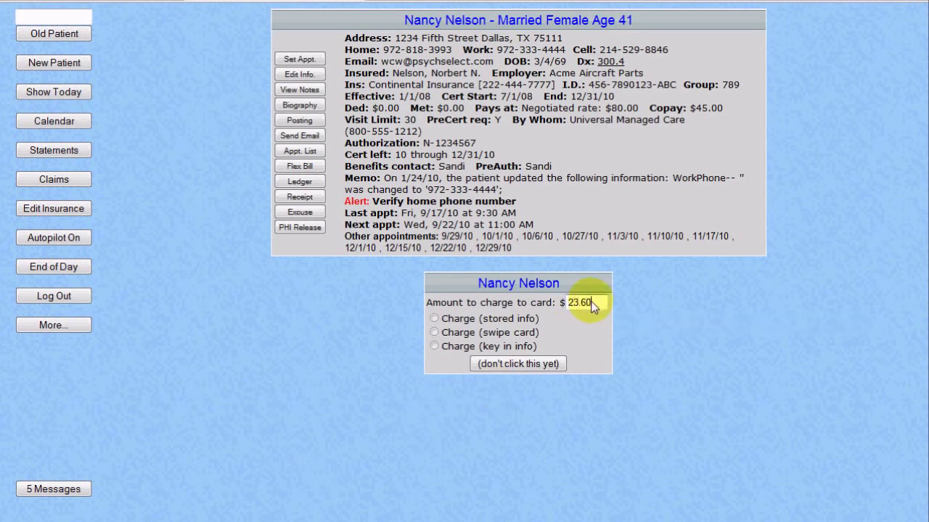
left_click(435, 320)
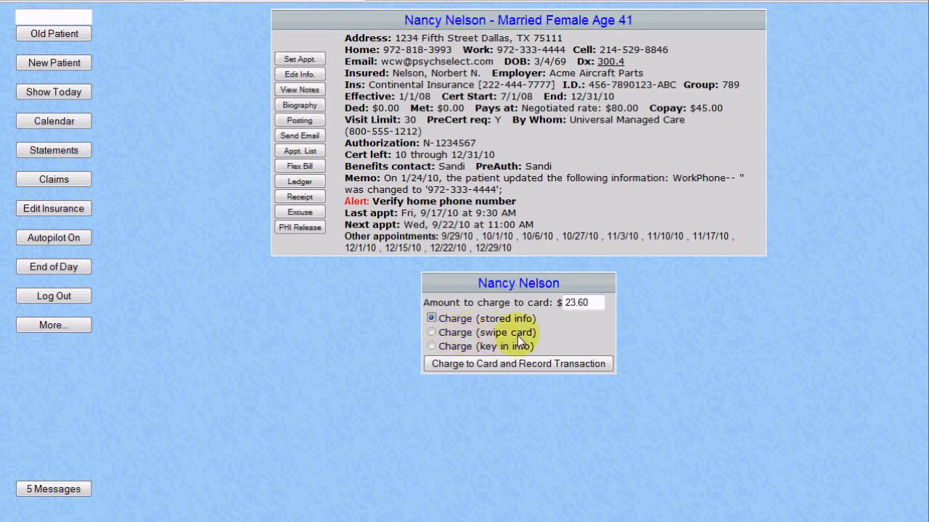
left_click(556, 364)
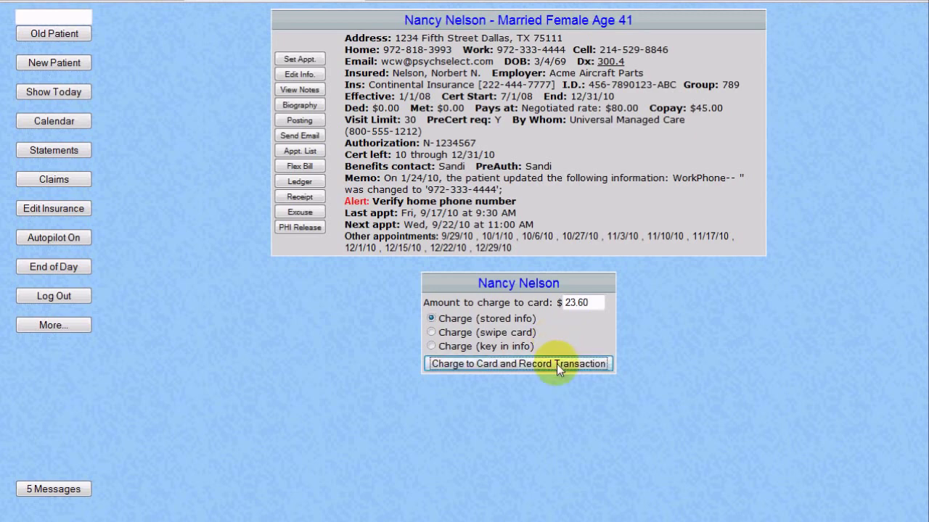